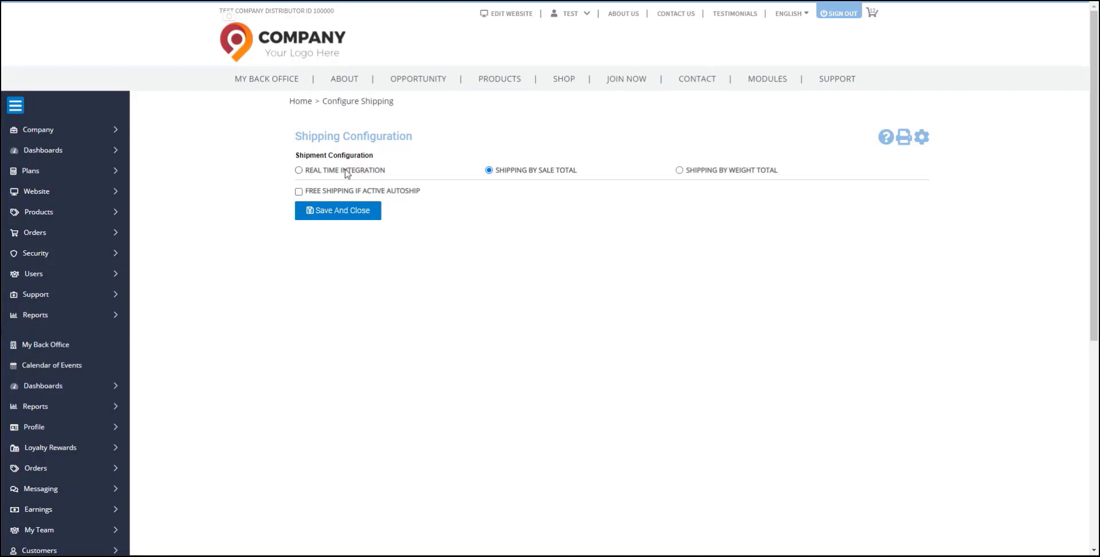
# Select Real Time Integration as the shipment configuration and expand its pages within the company's shipping settings
pyautogui.click(347, 170)
pyautogui.click(62, 131)
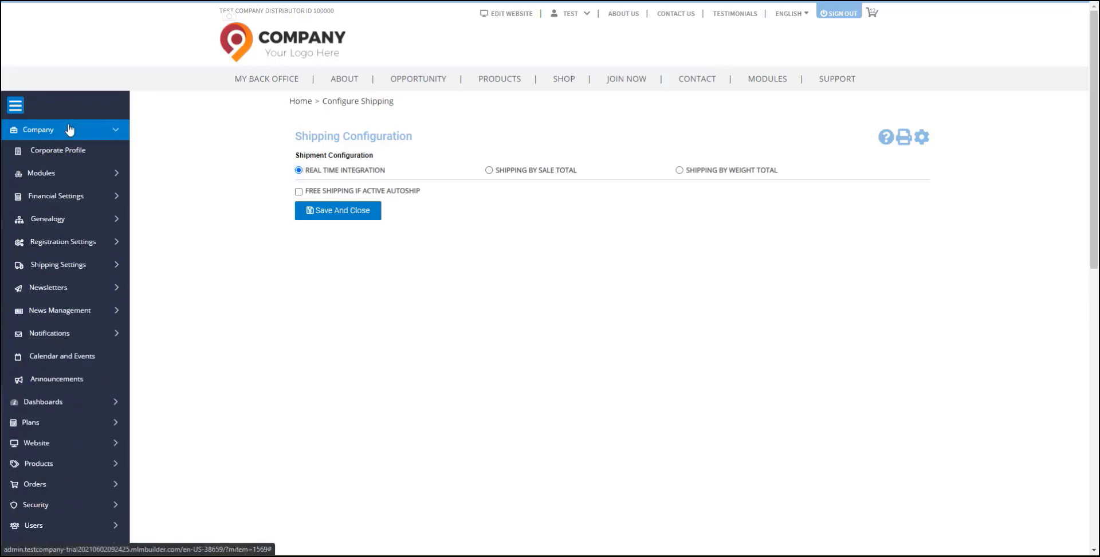
pyautogui.click(66, 268)
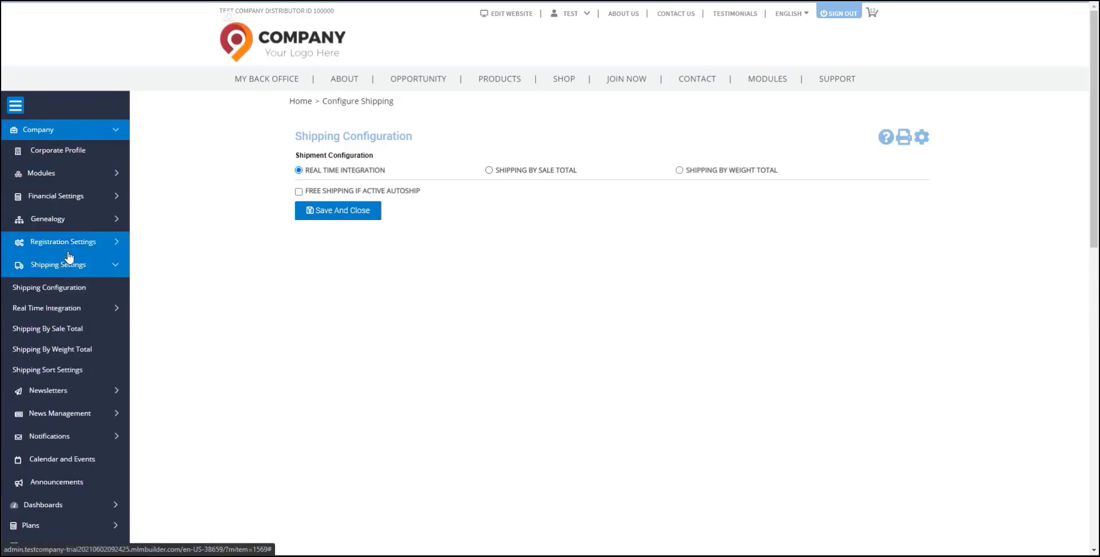
pyautogui.click(54, 312)
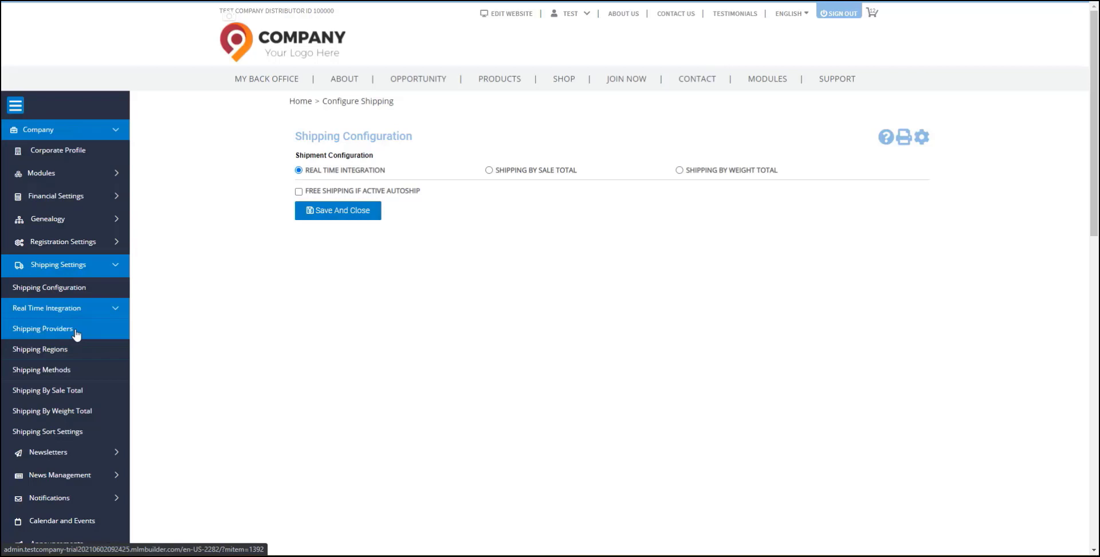
# Choose Shipping By Sale Total as the shipment configuration and open the Shipping By Sale Total settings page
pyautogui.click(524, 173)
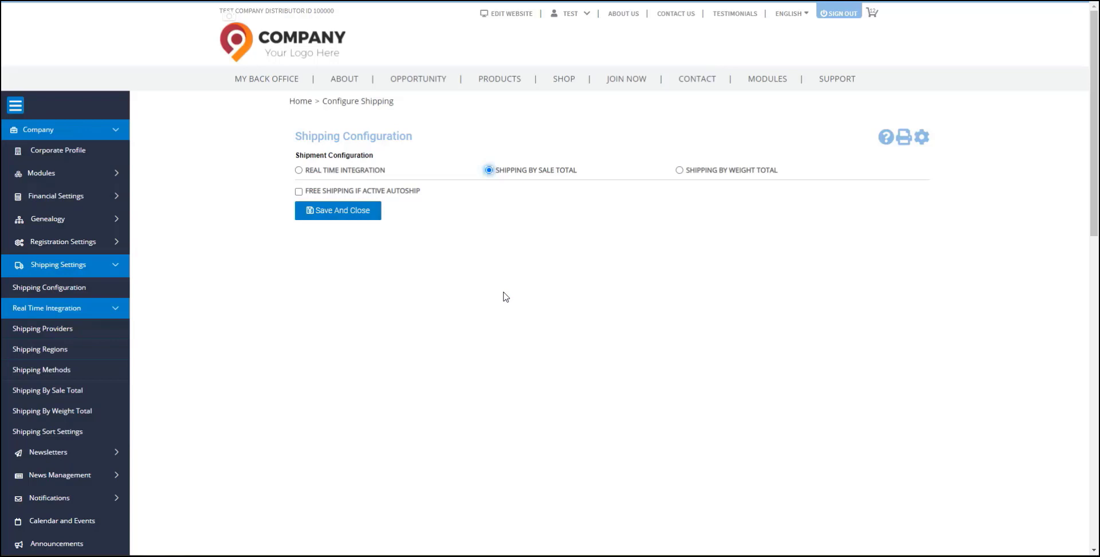
pyautogui.moveTo(789, 172); pyautogui.dragTo(699, 174)
pyautogui.tripleClick(698, 175)
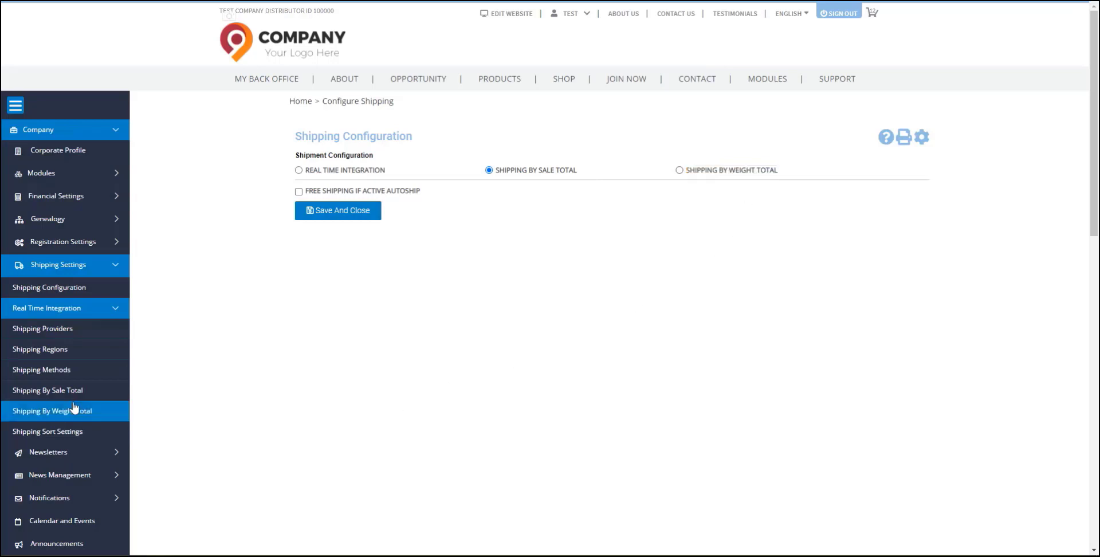
pyautogui.click(91, 312)
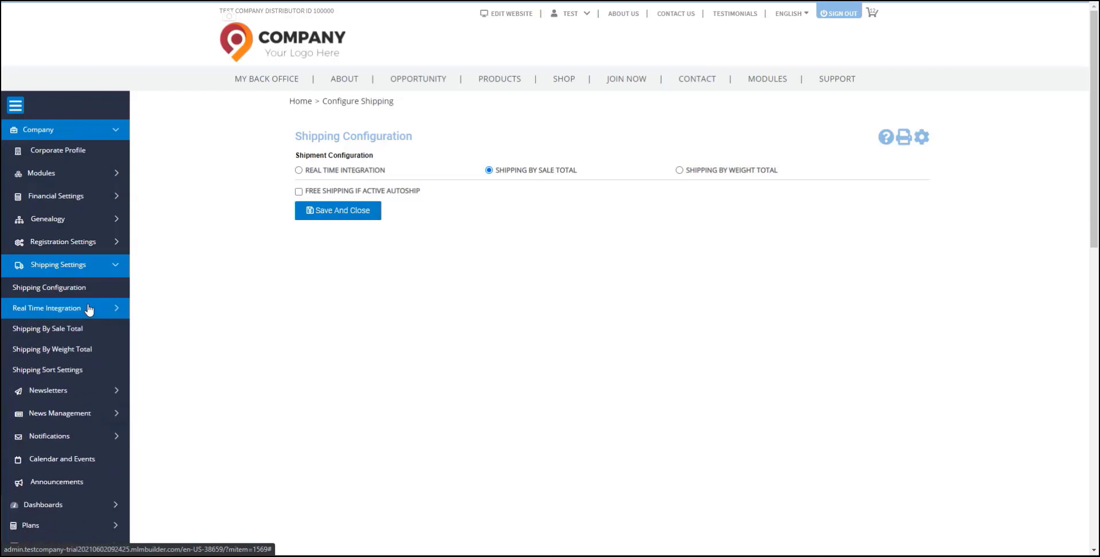
pyautogui.click(78, 335)
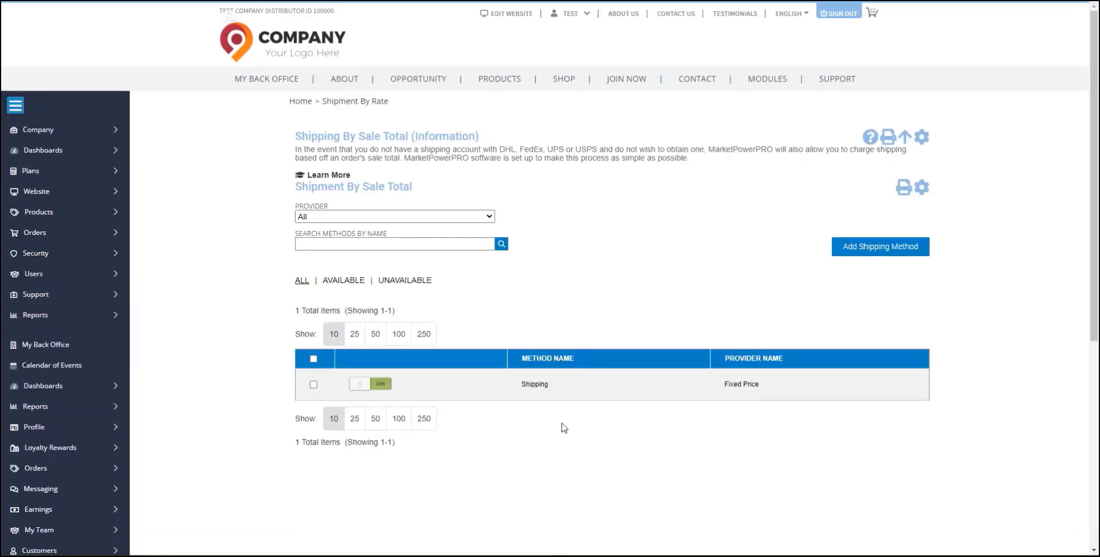
# Try a free-shipping threshold of 74.99 on the Shipping method, clearing the amount and turning the option off again
pyautogui.click(539, 390)
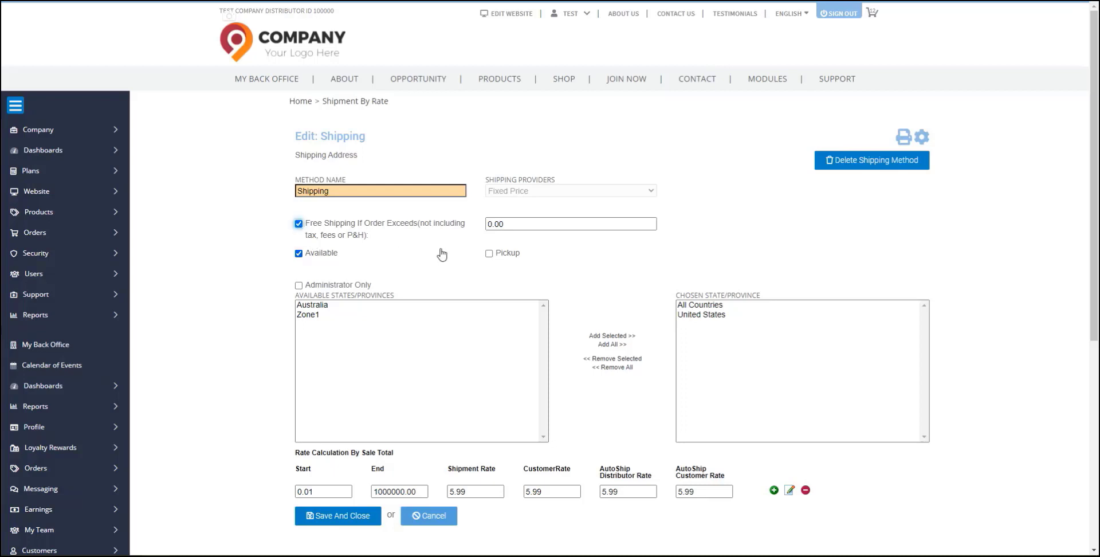
pyautogui.press('Tab')
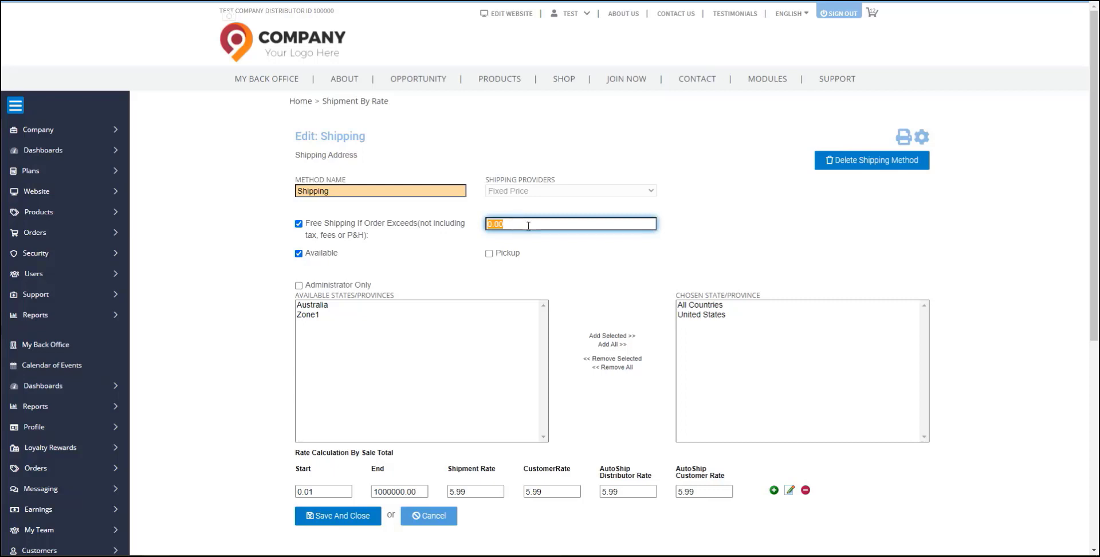
pyautogui.write('74.99')
pyautogui.moveTo(523, 225); pyautogui.dragTo(399, 233)
pyautogui.press('BackSpace')
pyautogui.click(298, 223)
# Highlight Australia among the shipping method's available states/provinces
pyautogui.scroll(-2, 196, 299)
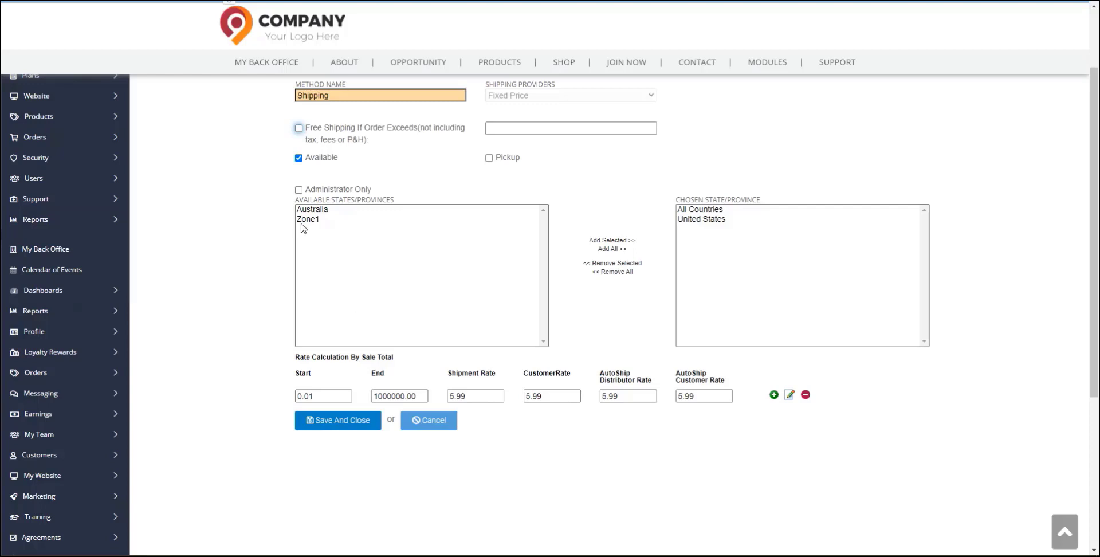
pyautogui.click(312, 210)
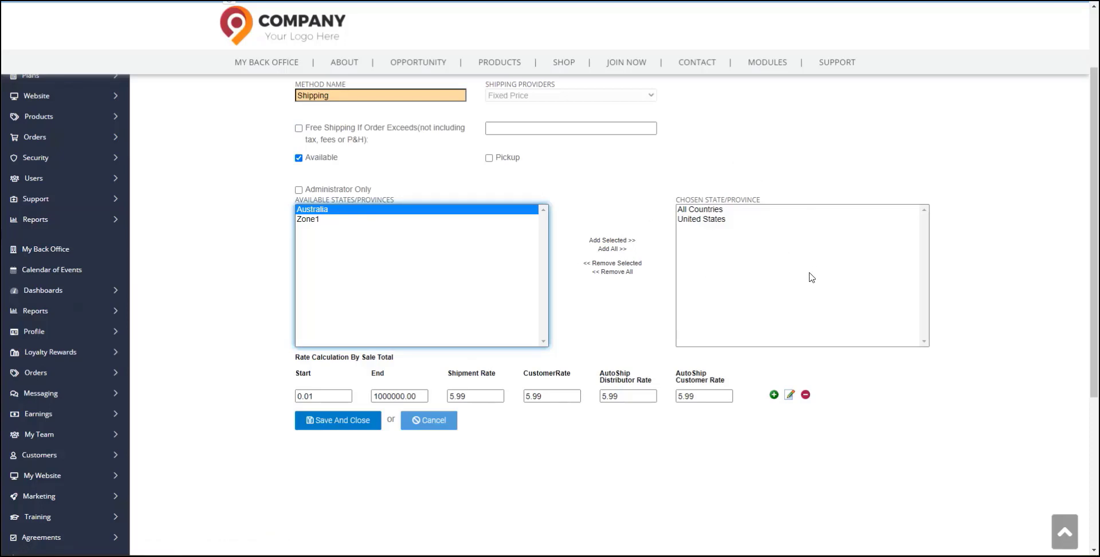
pyautogui.click(931, 417)
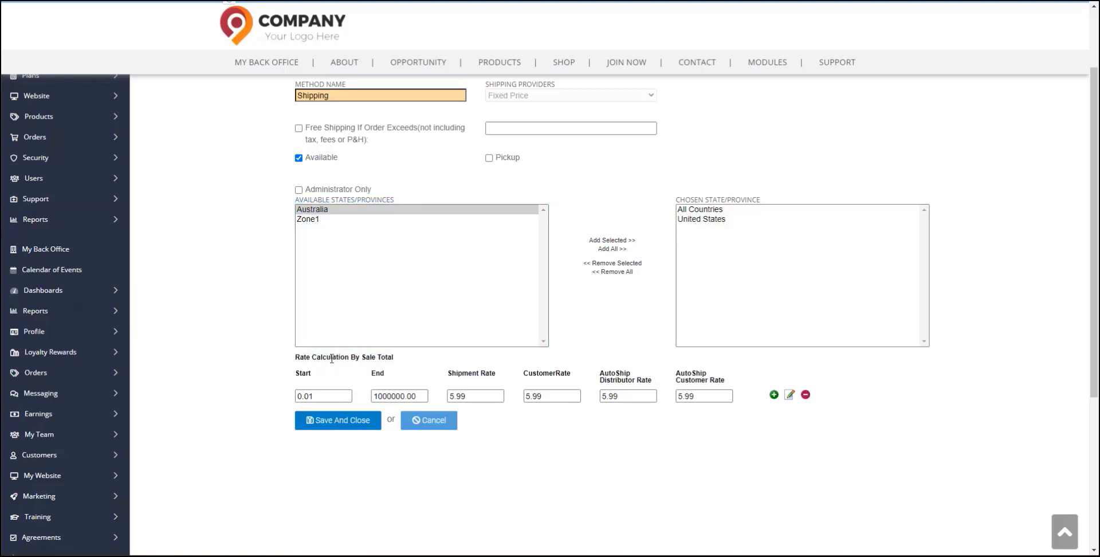
# Add a sale-total rate tier that ends at 50.00 with a shipment rate of 7.00
pyautogui.scroll(-3, 589, 480)
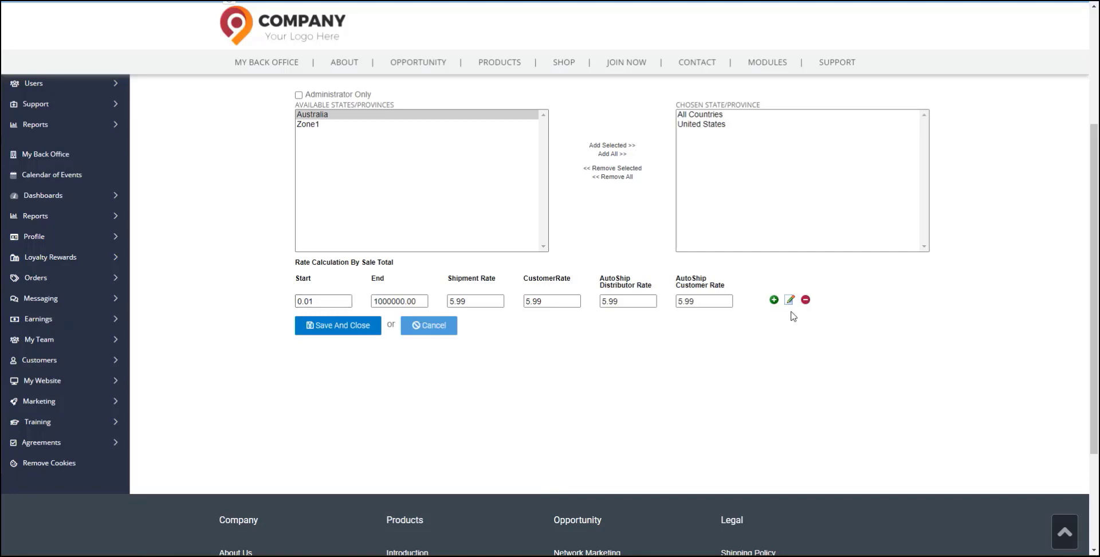
pyautogui.click(773, 300)
pyautogui.moveTo(427, 301); pyautogui.dragTo(362, 301)
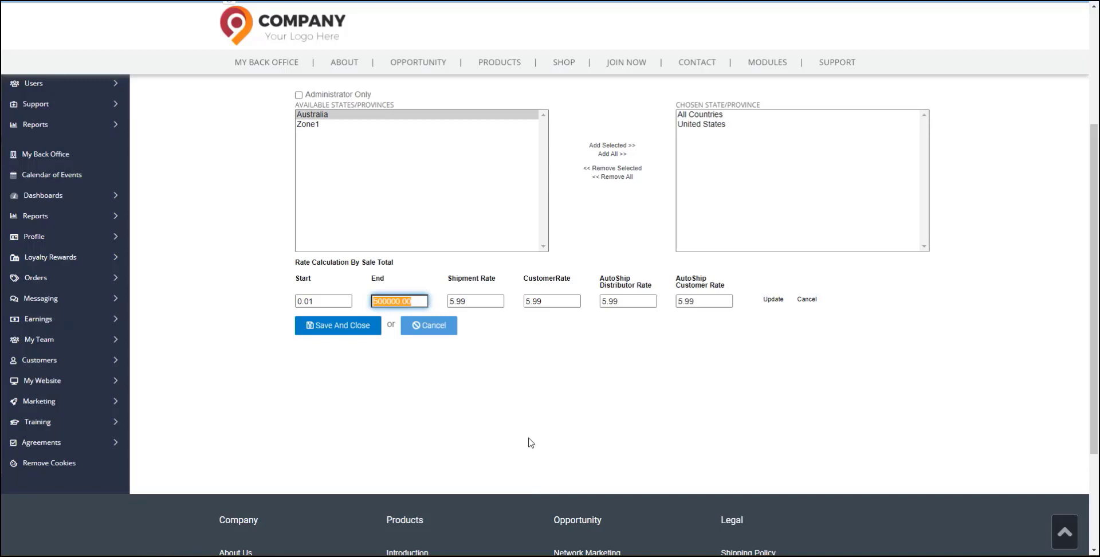
pyautogui.write('50.00')
pyautogui.moveTo(500, 279); pyautogui.dragTo(433, 312)
pyautogui.write('7.')
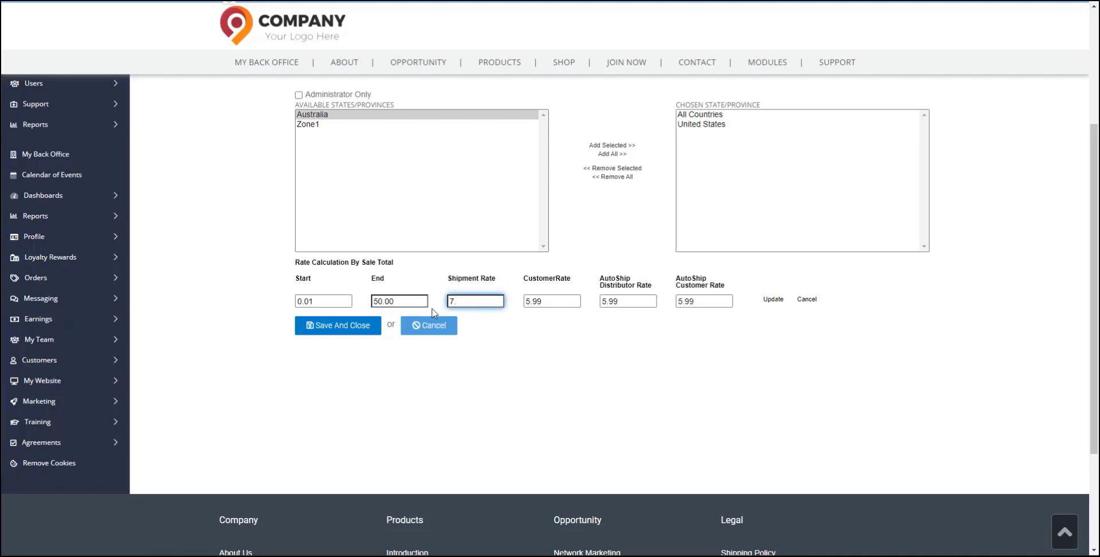
pyautogui.write('00')
# Apply the tier with a customer rate of 9.00 and both AutoShip rates at 0.00, and discard the shipping method's edits
pyautogui.click(549, 301)
pyautogui.moveTo(549, 301); pyautogui.dragTo(536, 312)
pyautogui.write('9')
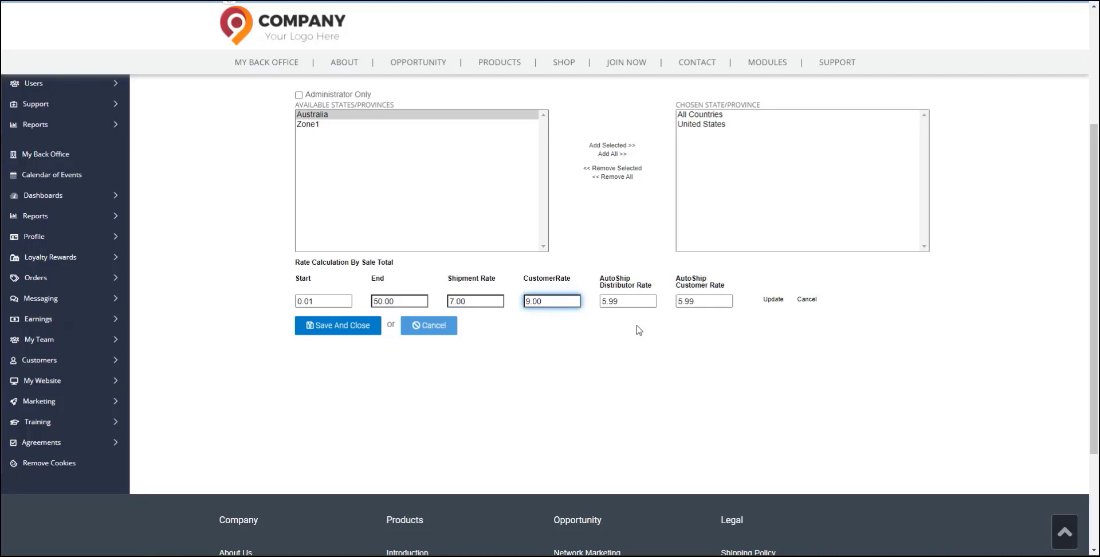
pyautogui.press('Tab')
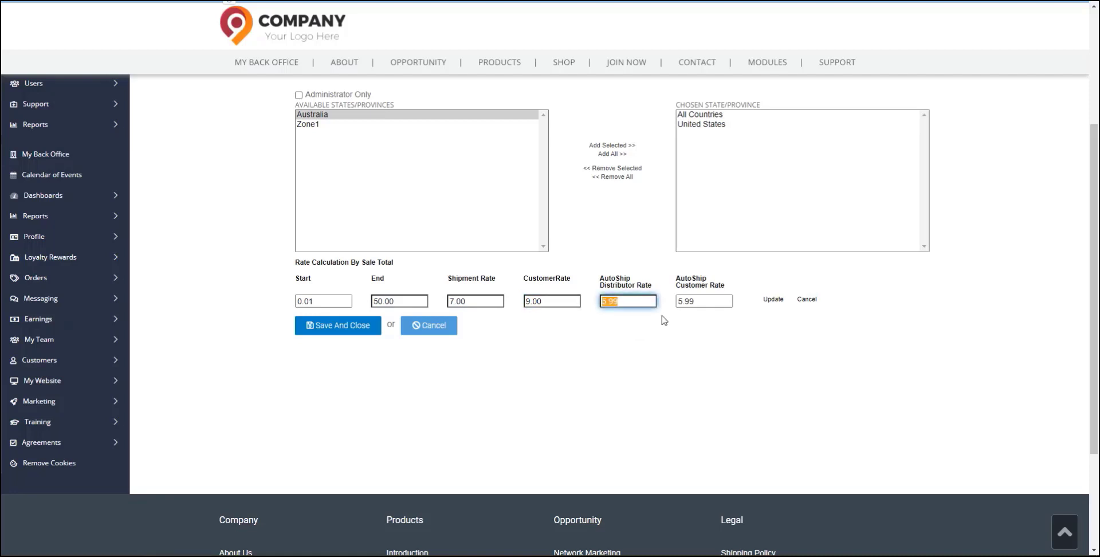
pyautogui.write('0.00')
pyautogui.press('Tab')
pyautogui.press('BackSpace')
pyautogui.write('0.00')
pyautogui.press('Tab')
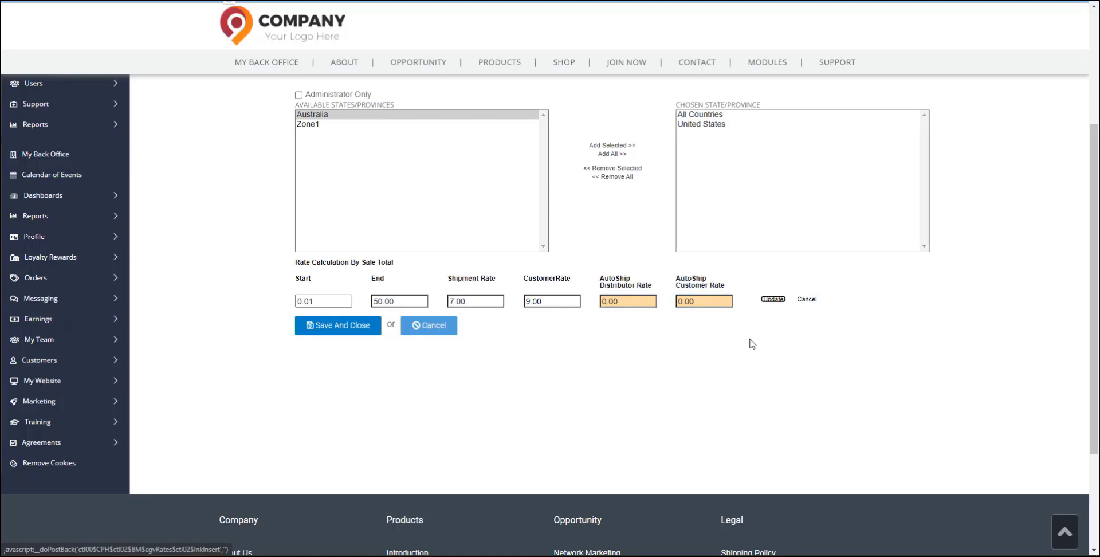
pyautogui.click(773, 300)
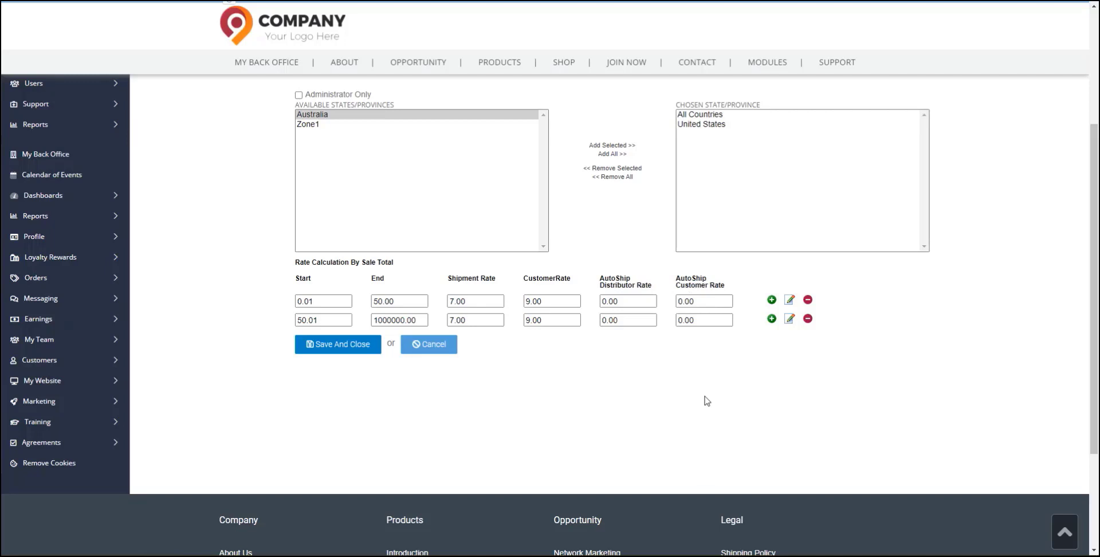
pyautogui.click(423, 345)
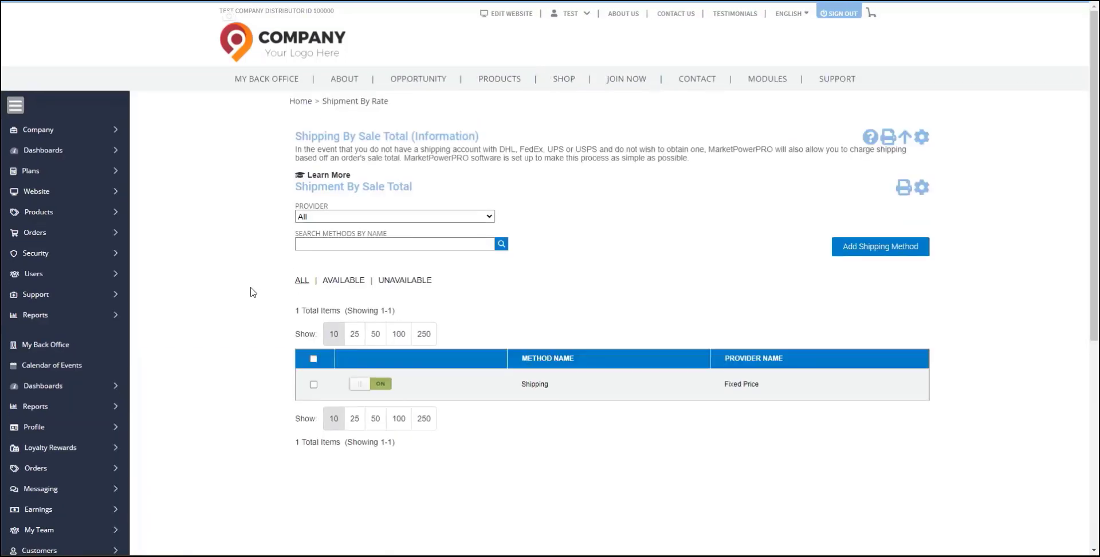
# Open the Shipping By Weight Total page in the company's shipping settings
pyautogui.click(65, 131)
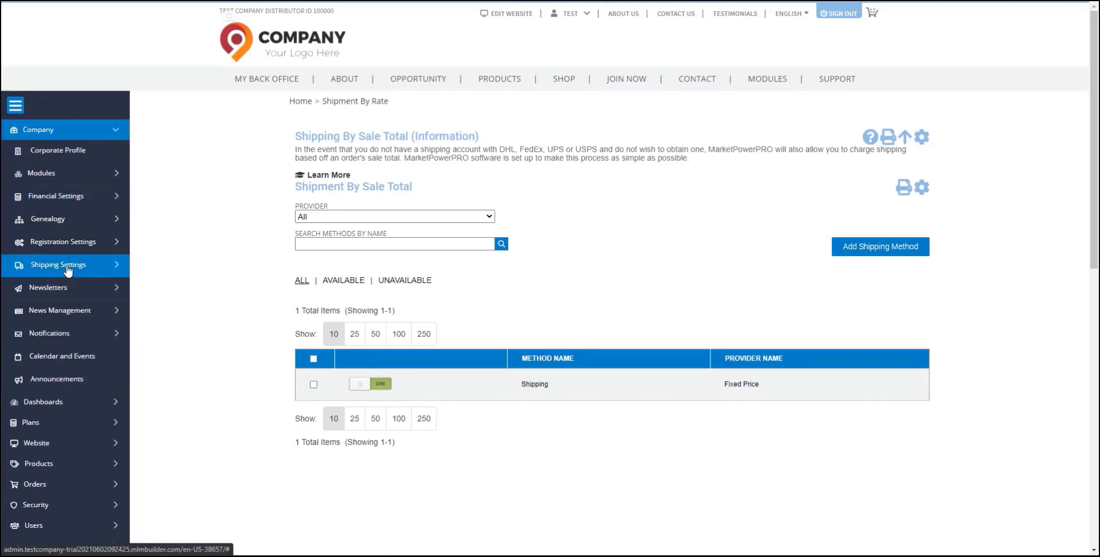
pyautogui.click(66, 267)
pyautogui.click(79, 353)
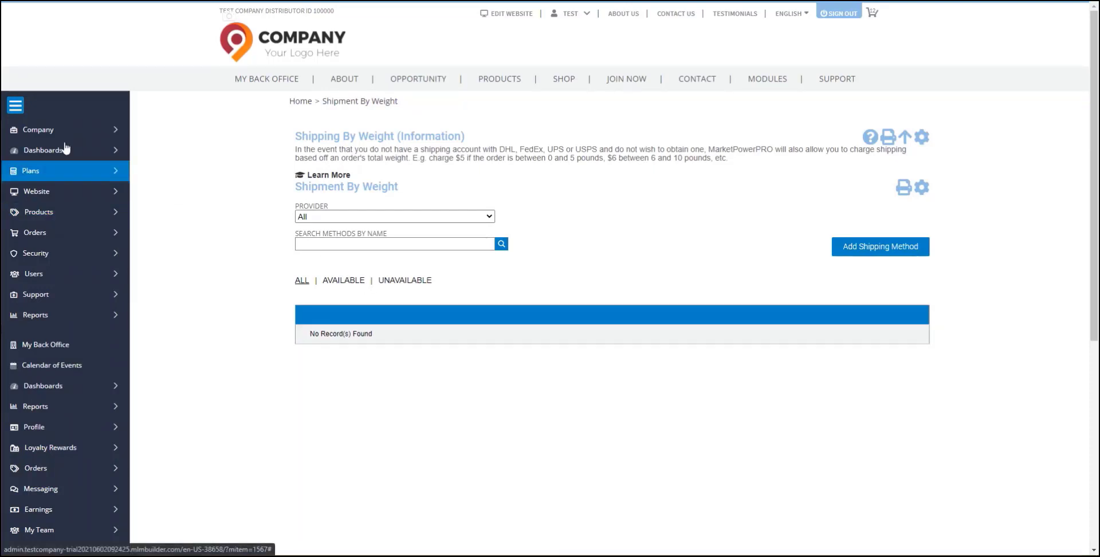
# Open the Shipping Providers page under the Real Time Integration shipping settings
pyautogui.click(39, 131)
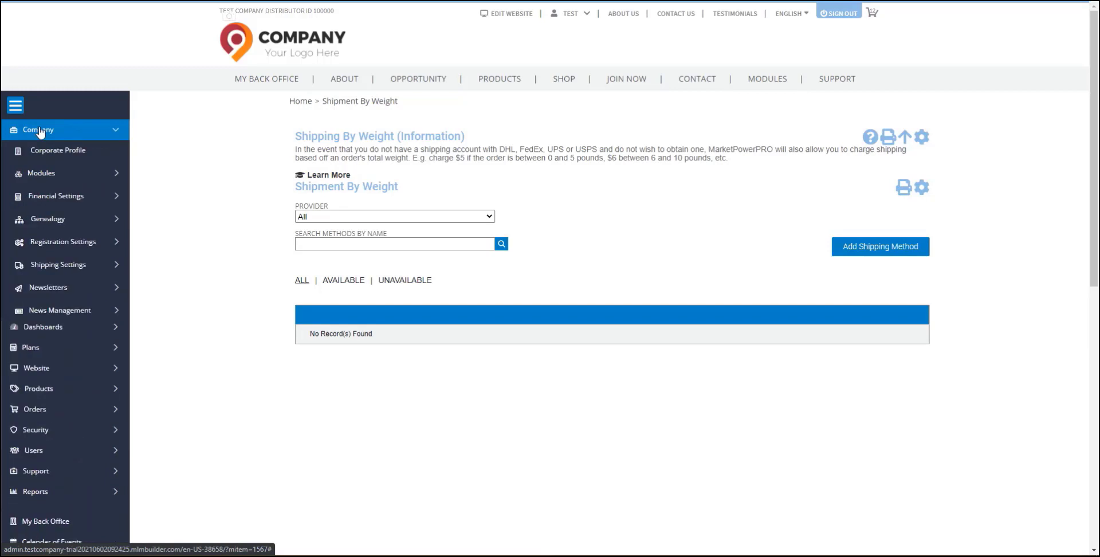
pyautogui.click(72, 271)
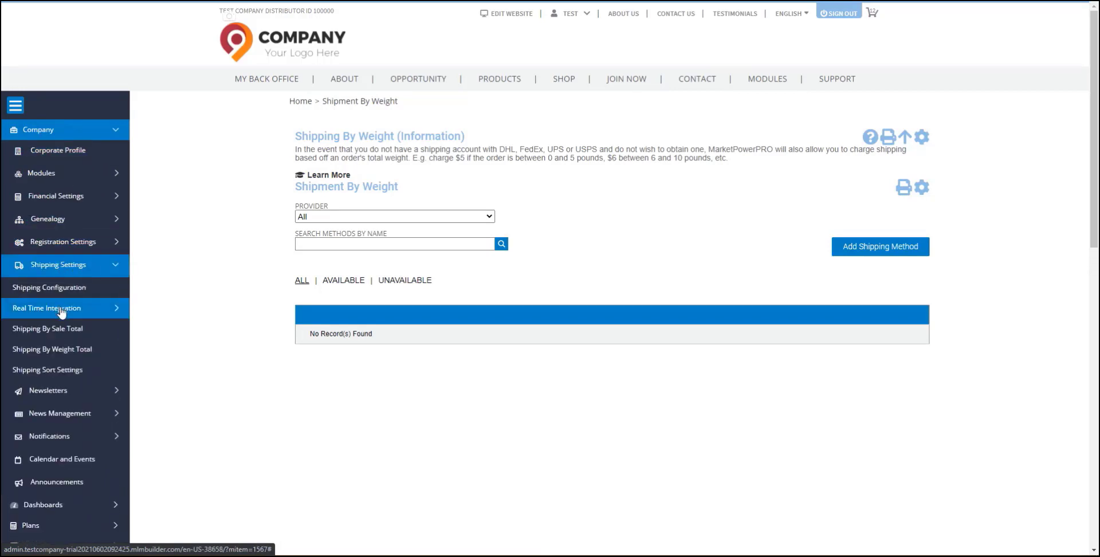
pyautogui.click(63, 310)
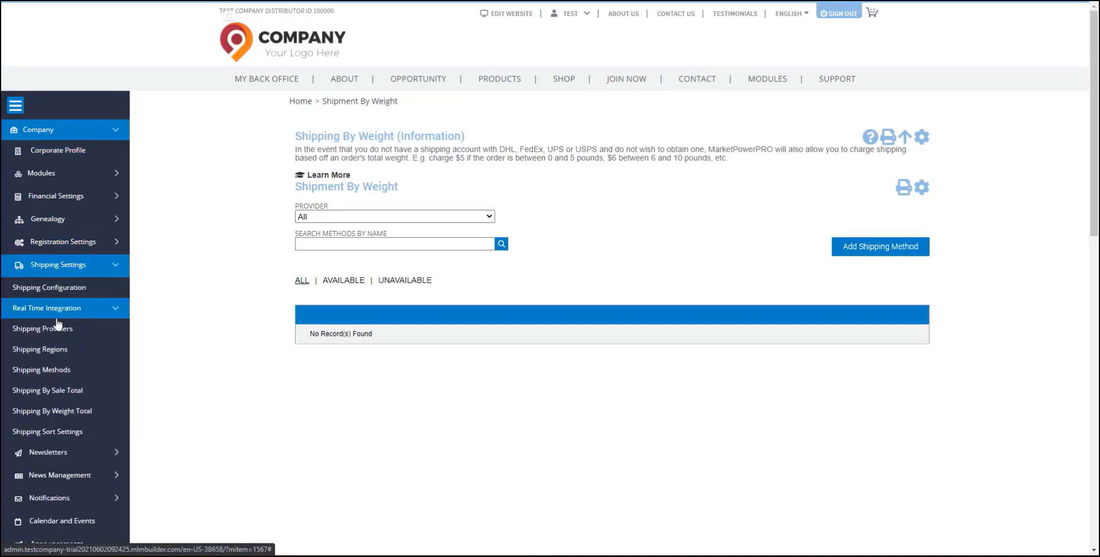
pyautogui.click(76, 334)
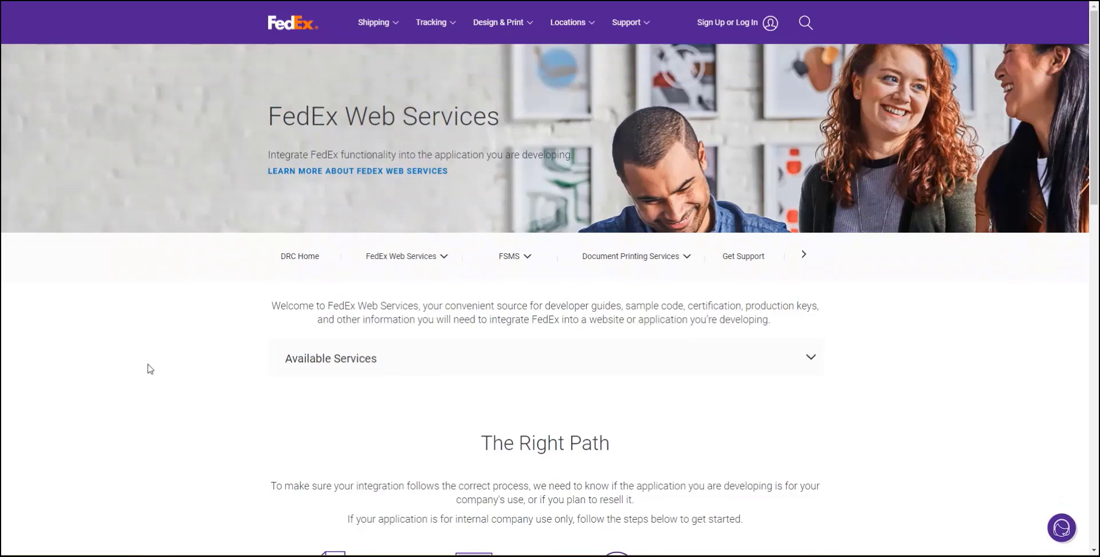
# Review the integration steps on the FedEx Web Services page and leave the Fedex provider form without saving
pyautogui.scroll(-2, 179, 368)
pyautogui.scroll(-5, 178, 368)
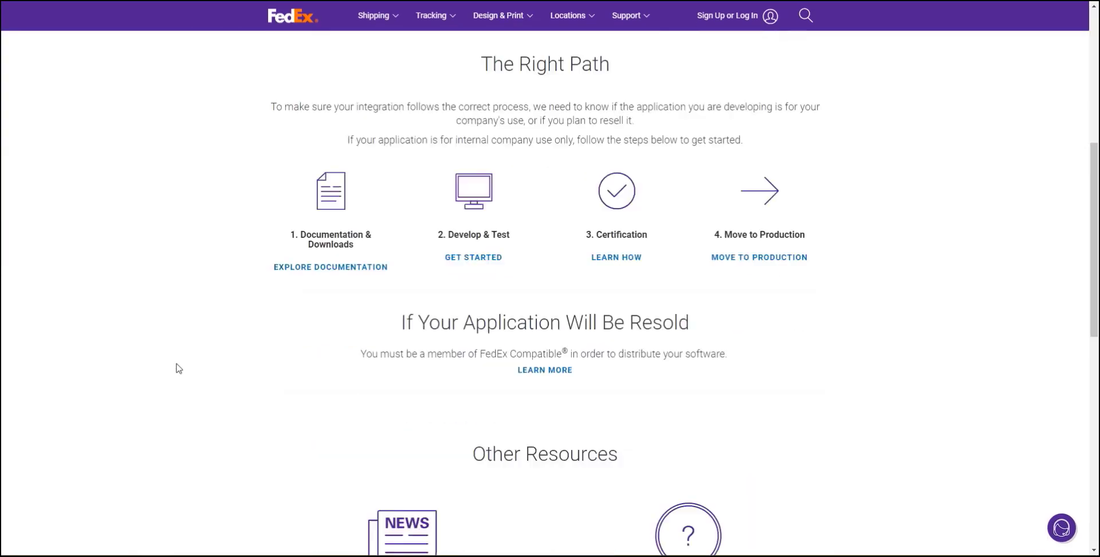
pyautogui.scroll(1, 178, 368)
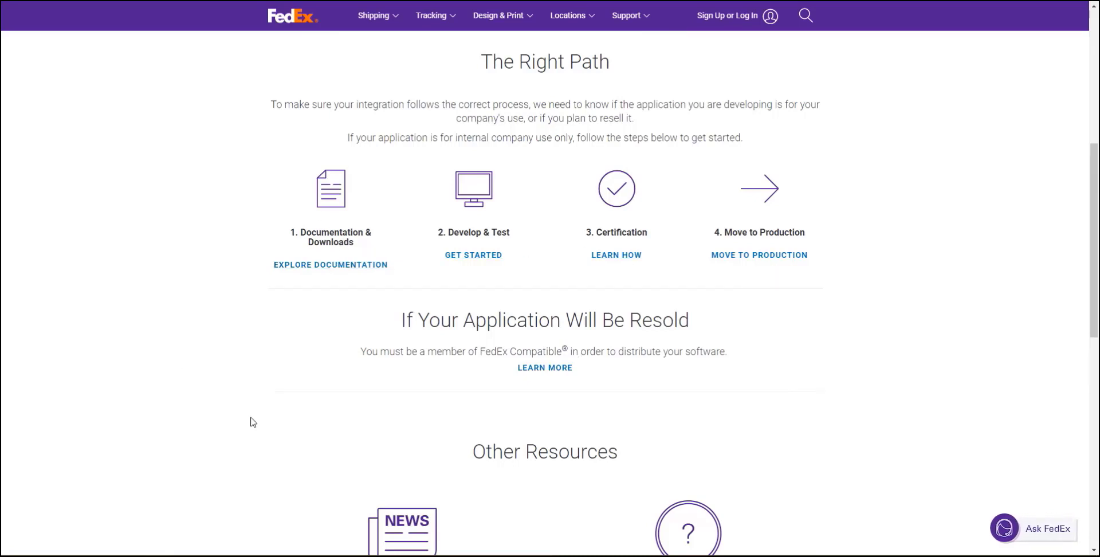
pyautogui.scroll(6, 241, 427)
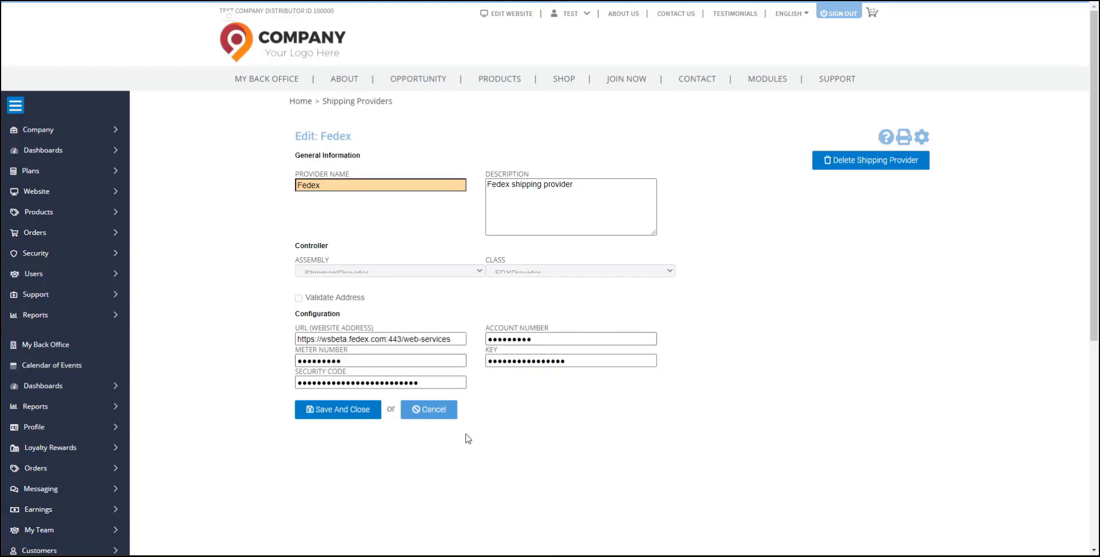
pyautogui.click(431, 420)
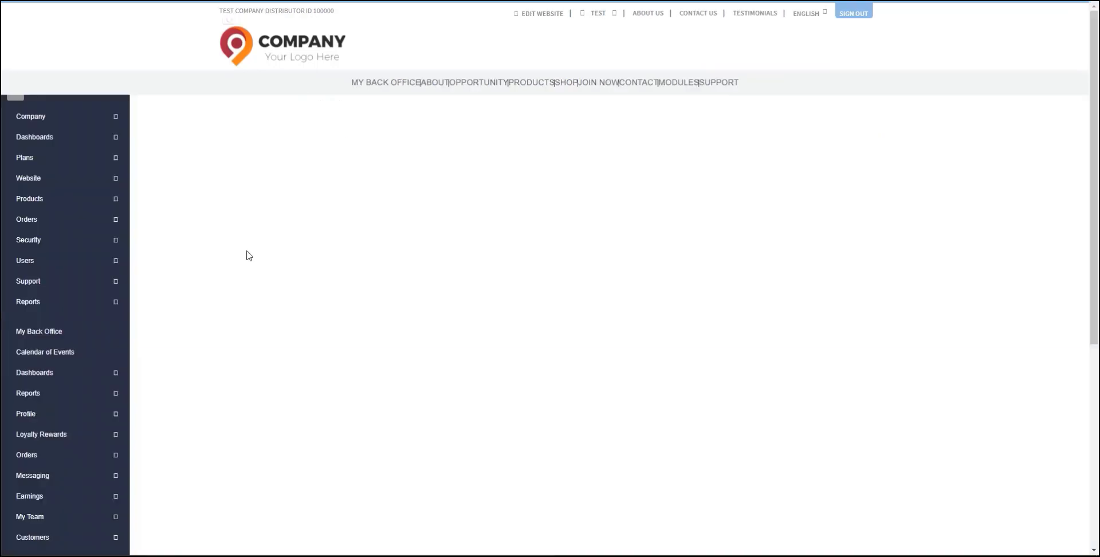
# In the Real Time Integration shipping methods, turn FedEx Ground on and Fixed Price off
pyautogui.click(63, 131)
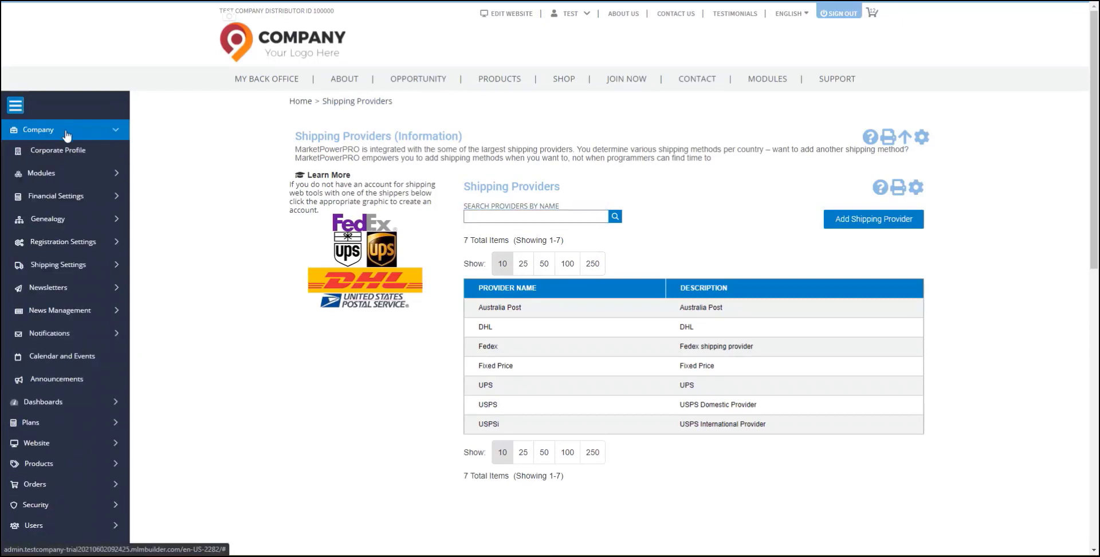
pyautogui.click(64, 265)
pyautogui.click(61, 309)
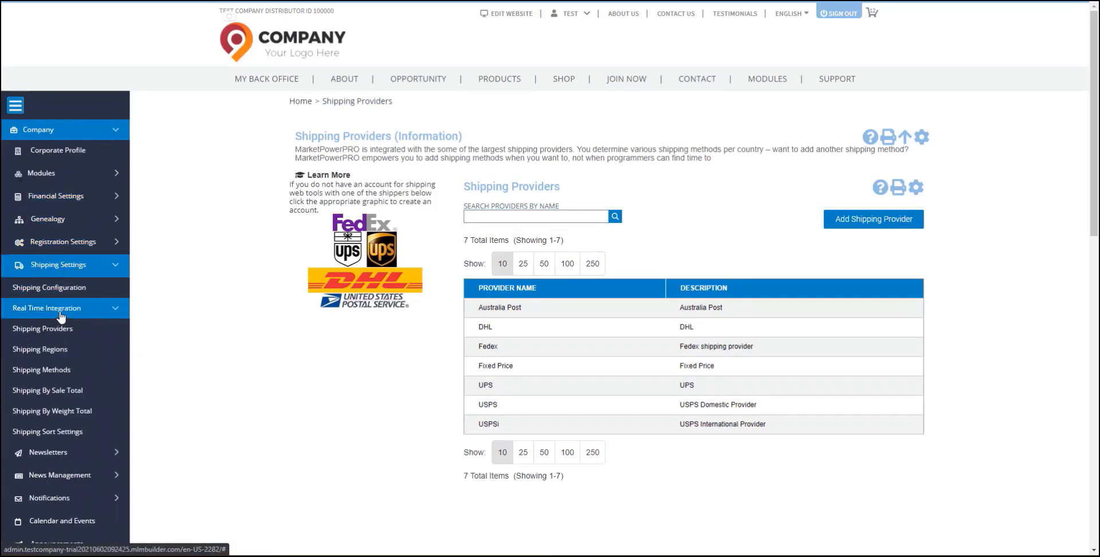
pyautogui.click(57, 371)
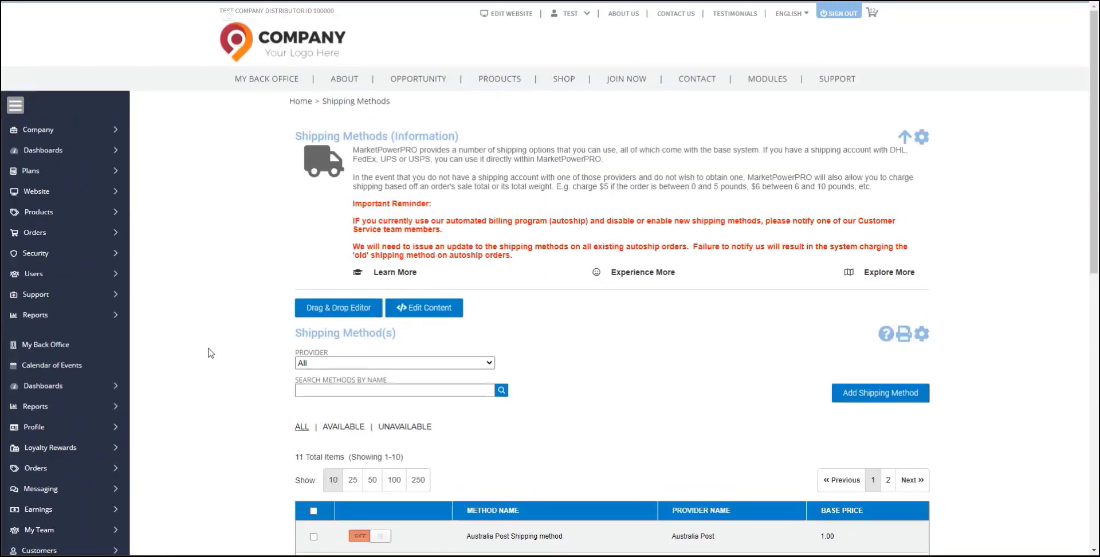
pyautogui.scroll(-5, 211, 353)
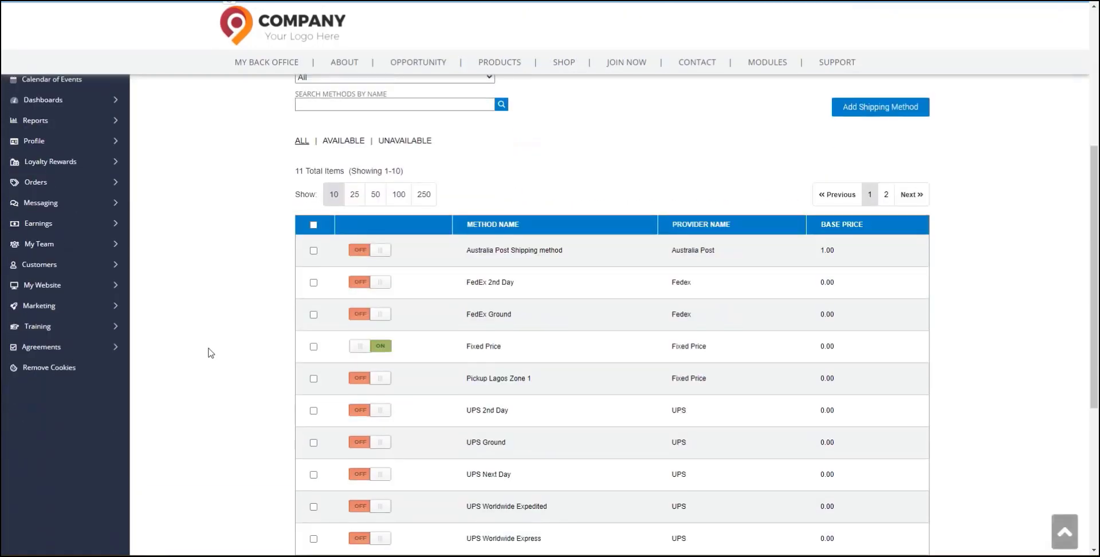
pyautogui.click(380, 313)
pyautogui.click(390, 351)
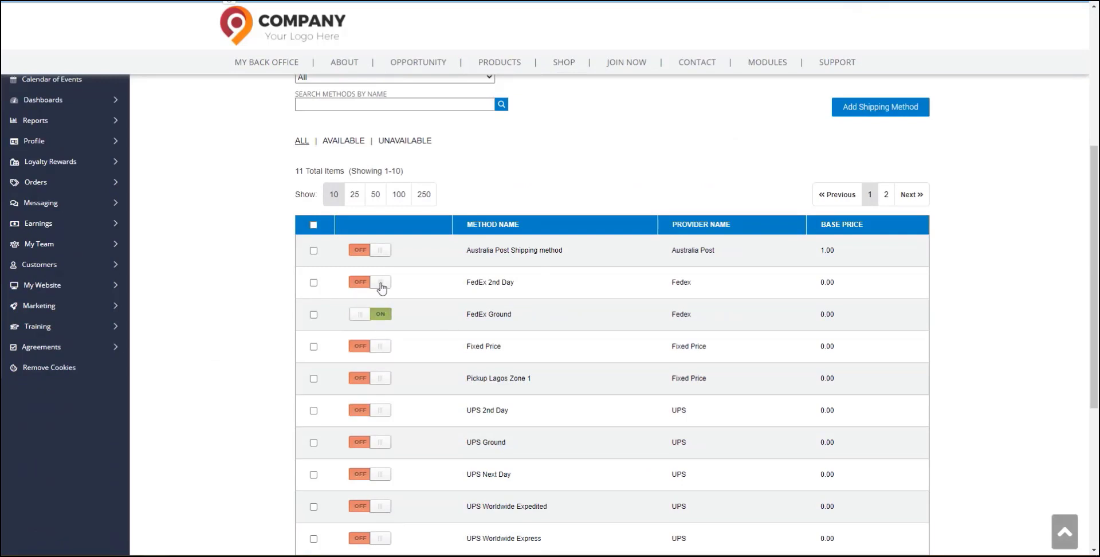
# Open the FedEx Ground shipping method for editing and review its available carrier codes and types of service
pyautogui.click(381, 285)
pyautogui.click(488, 316)
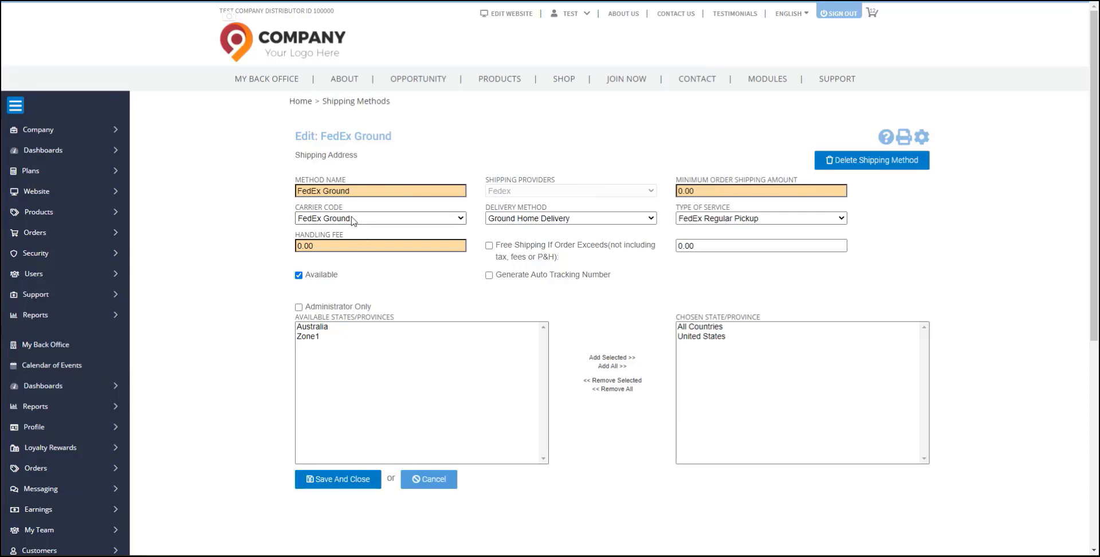
pyautogui.click(408, 219)
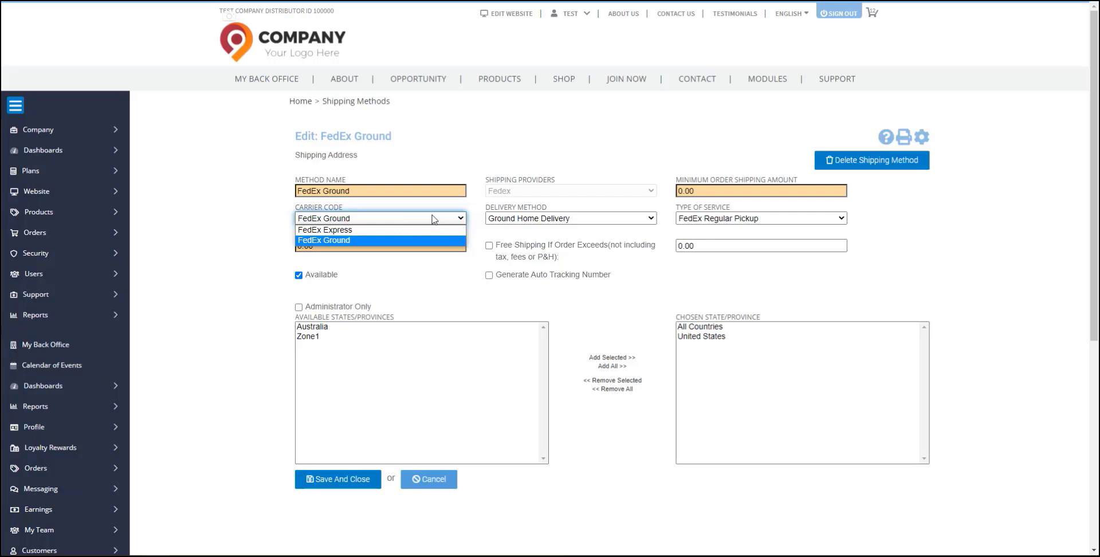
pyautogui.click(434, 220)
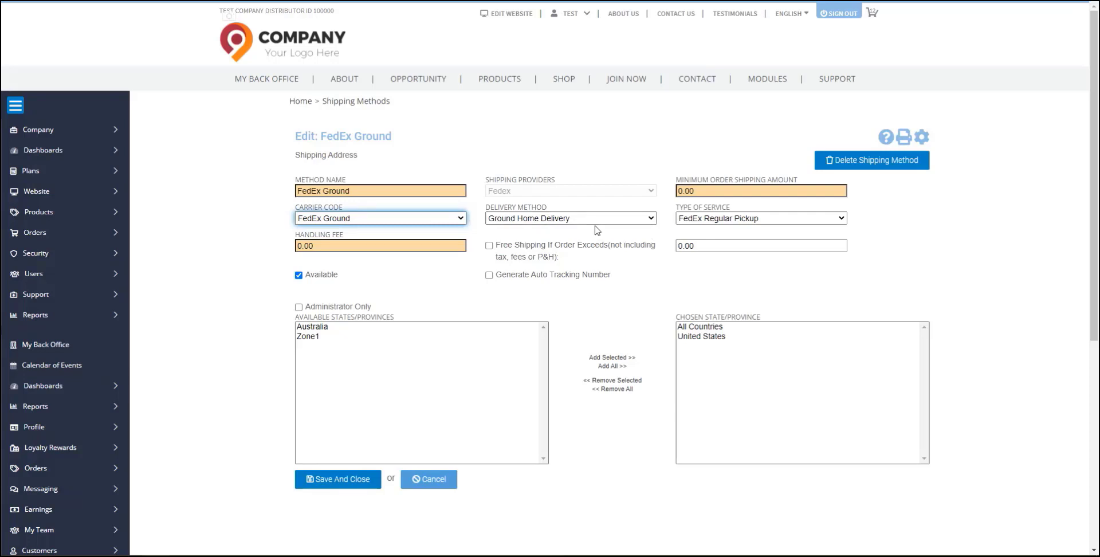
pyautogui.click(841, 220)
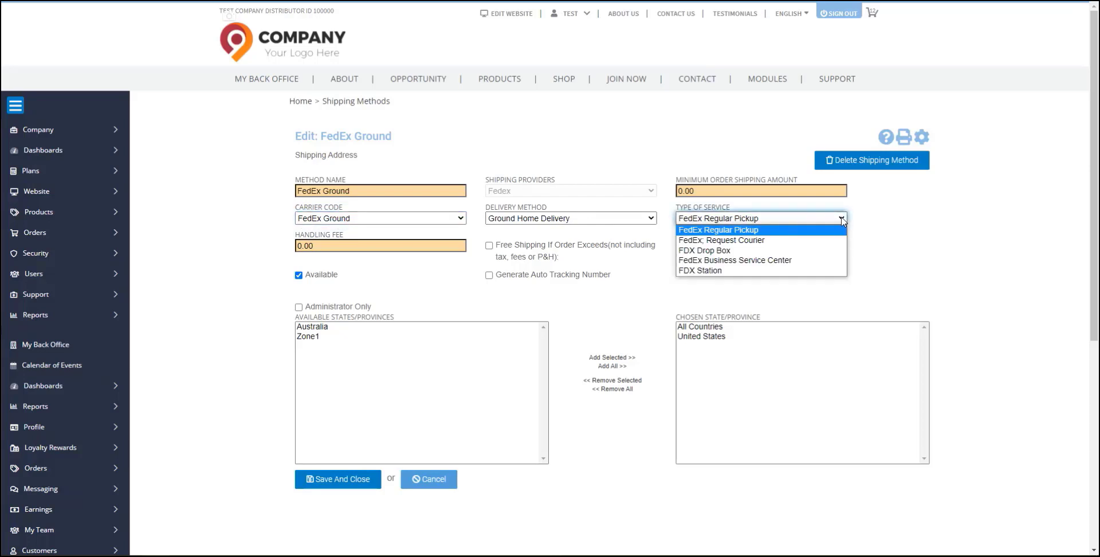
pyautogui.click(841, 220)
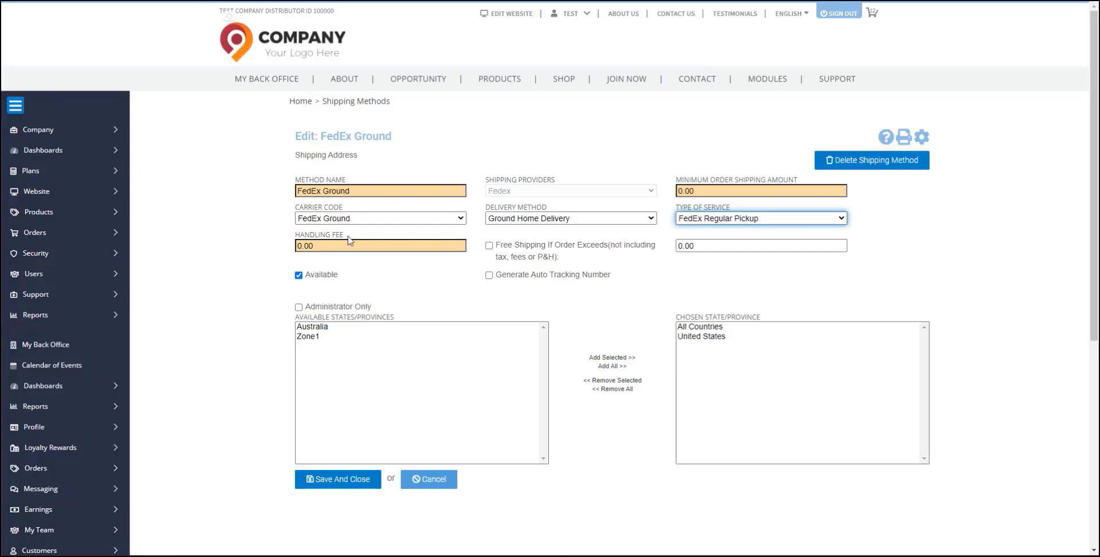
# Check the handling fee field of the FedEx Ground method and cancel the form without saving
pyautogui.press('Tab')
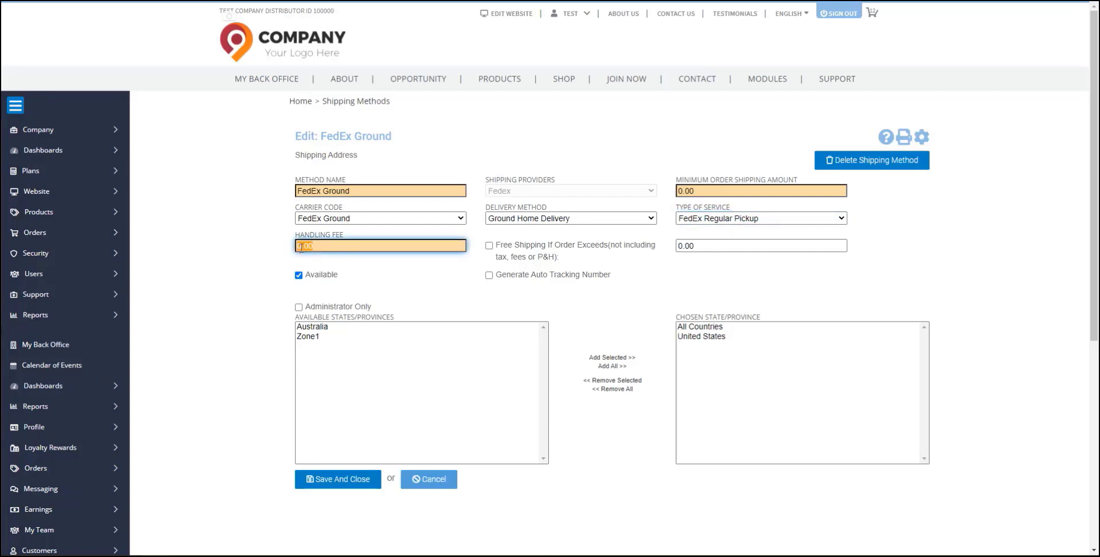
pyautogui.click(194, 354)
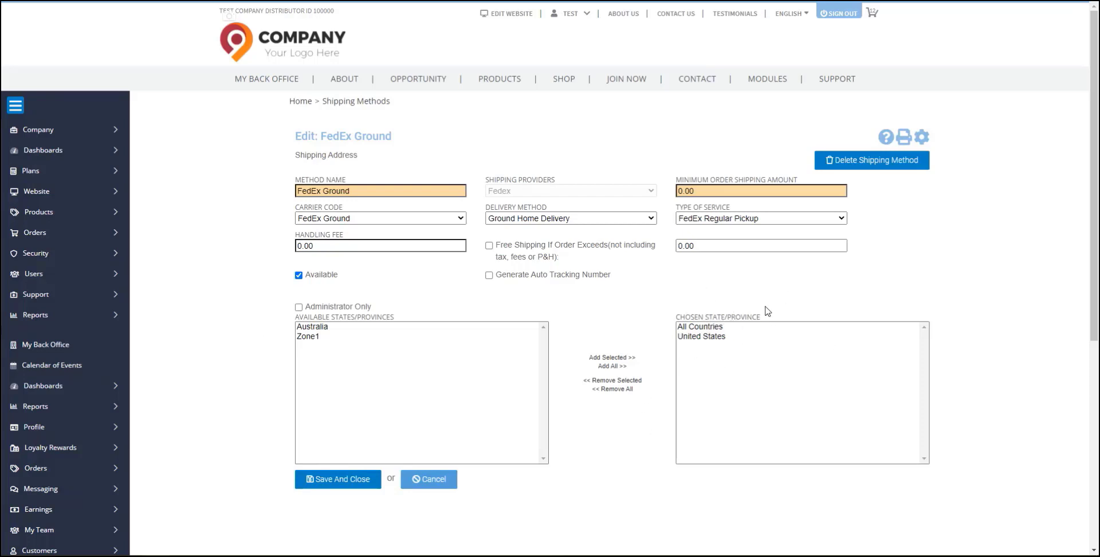
pyautogui.click(424, 487)
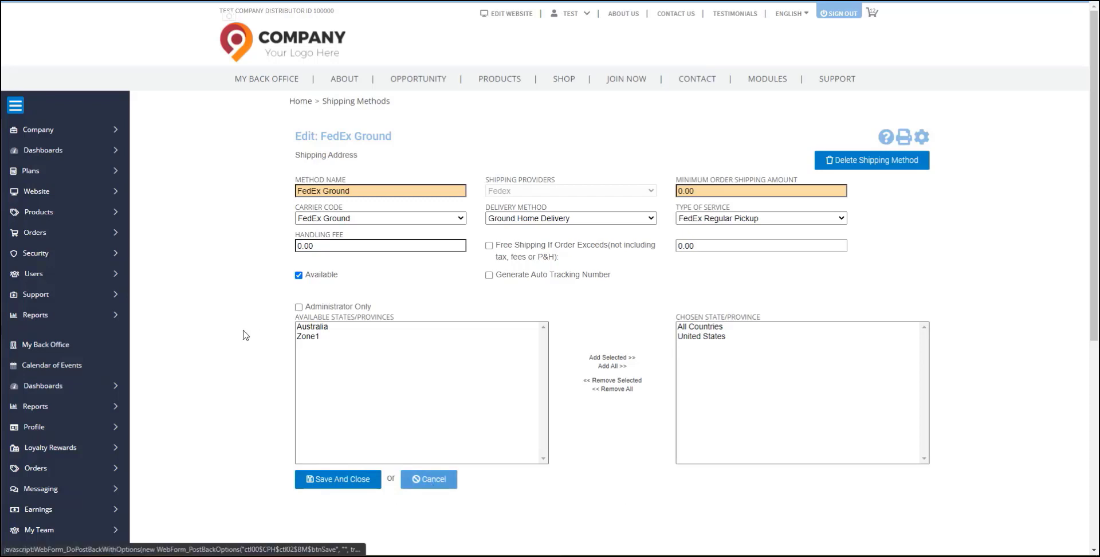